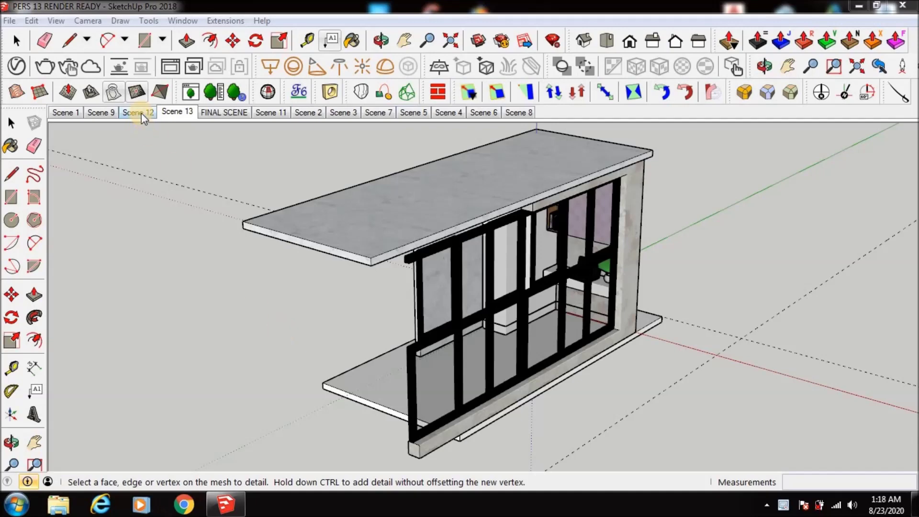
- Turn on the viewport safe frame in the V-Ray render settings
{"action": "left_click", "coordinate": [494, 67]}
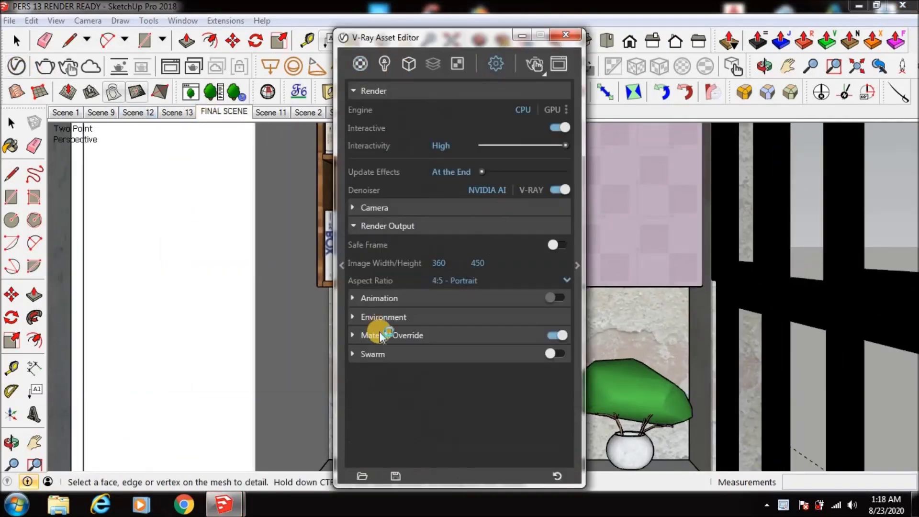
{"action": "left_click", "coordinate": [577, 265]}
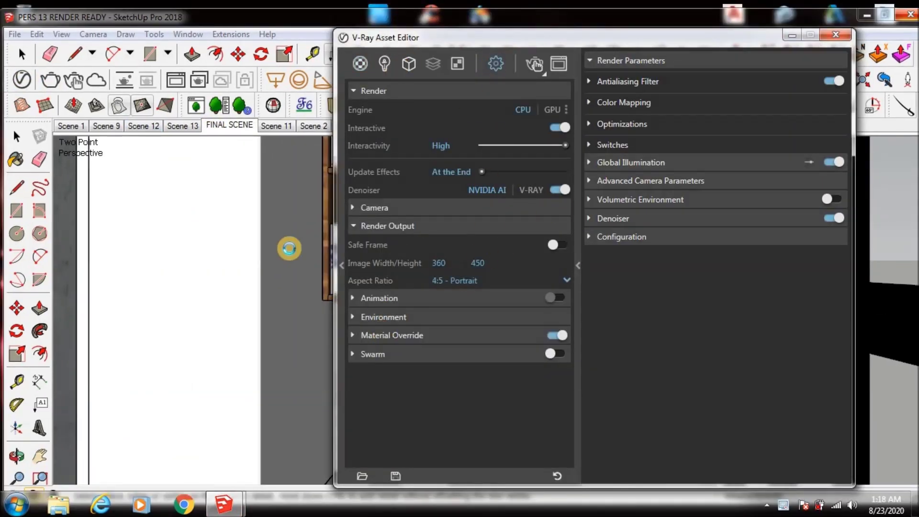
{"action": "left_click", "coordinate": [559, 244]}
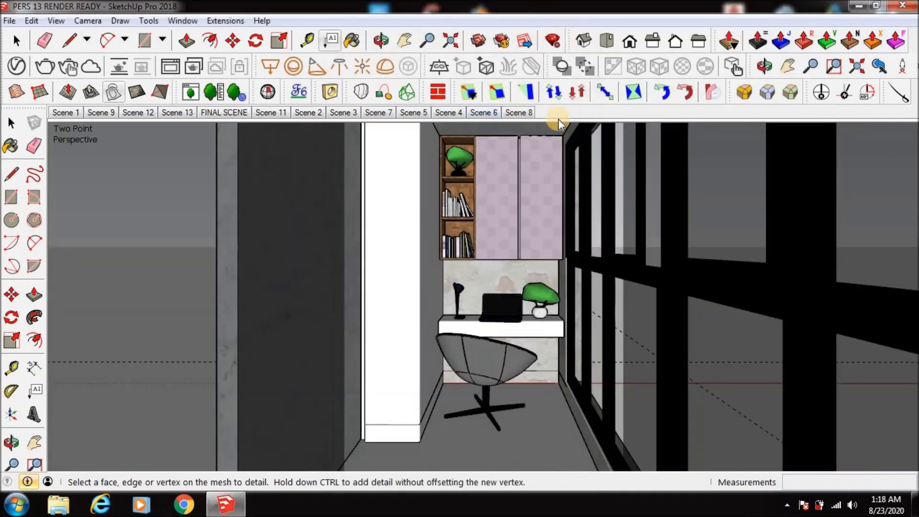
{"action": "left_click", "coordinate": [384, 63]}
{"action": "left_click", "coordinate": [578, 222]}
{"action": "left_click", "coordinate": [540, 265]}
- Run an interactive test render of FINAL SCENE under default sun lighting, then close the frame buffer
{"action": "left_click", "coordinate": [495, 64]}
{"action": "left_click", "coordinate": [565, 34]}
{"action": "left_click", "coordinate": [67, 72]}
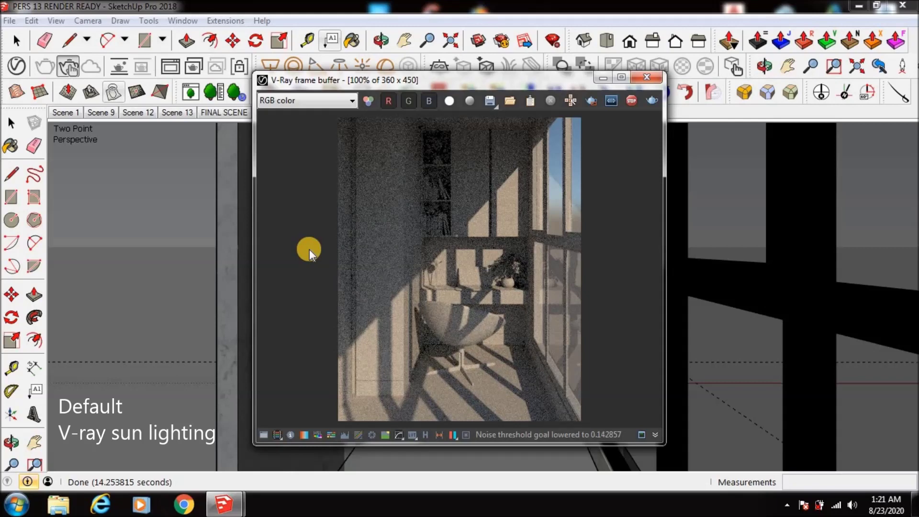
{"action": "left_click", "coordinate": [647, 77]}
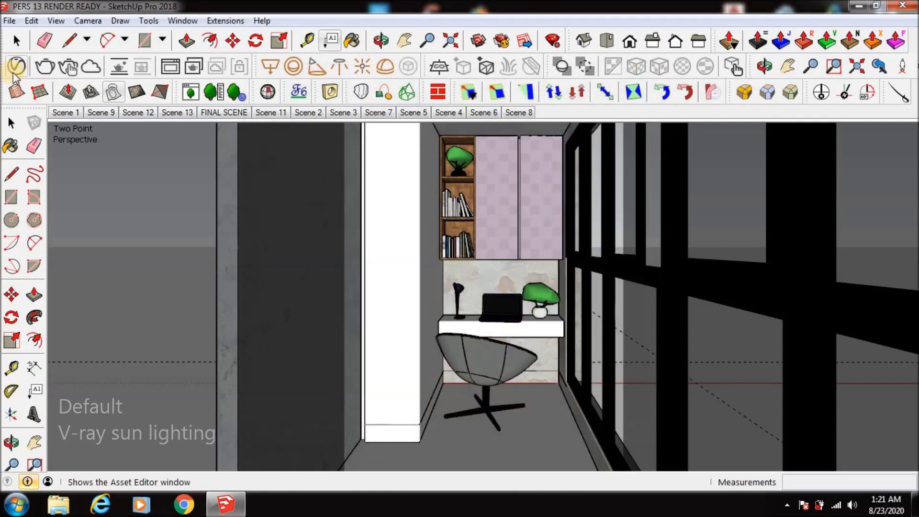
- Place a V-Ray Dome Light in the Scene 12 view
{"action": "left_click", "coordinate": [17, 65]}
{"action": "left_click", "coordinate": [137, 112]}
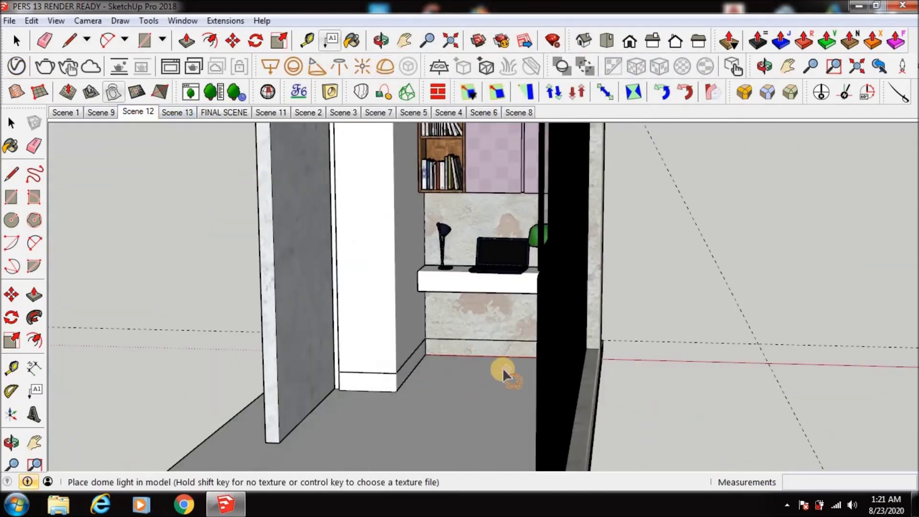
{"action": "left_click", "coordinate": [502, 373]}
{"action": "left_click", "coordinate": [16, 65]}
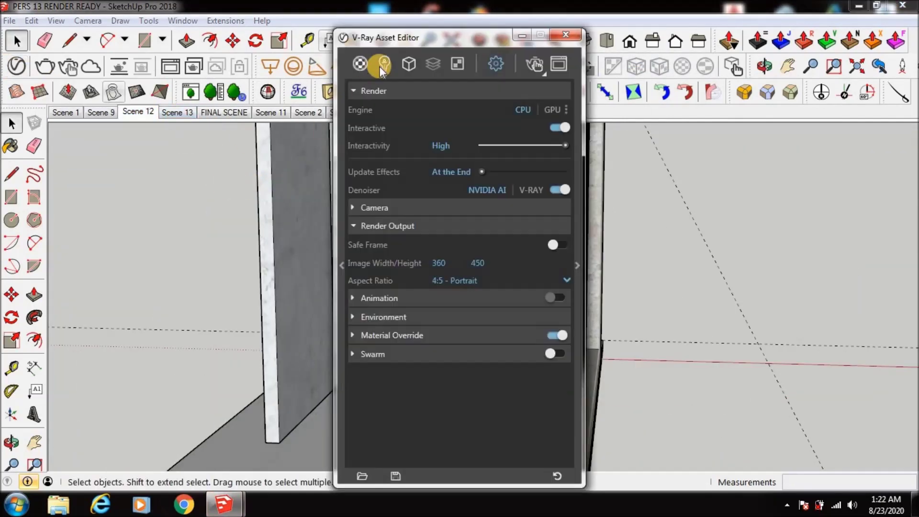
{"action": "left_click", "coordinate": [385, 63]}
{"action": "left_click", "coordinate": [400, 126]}
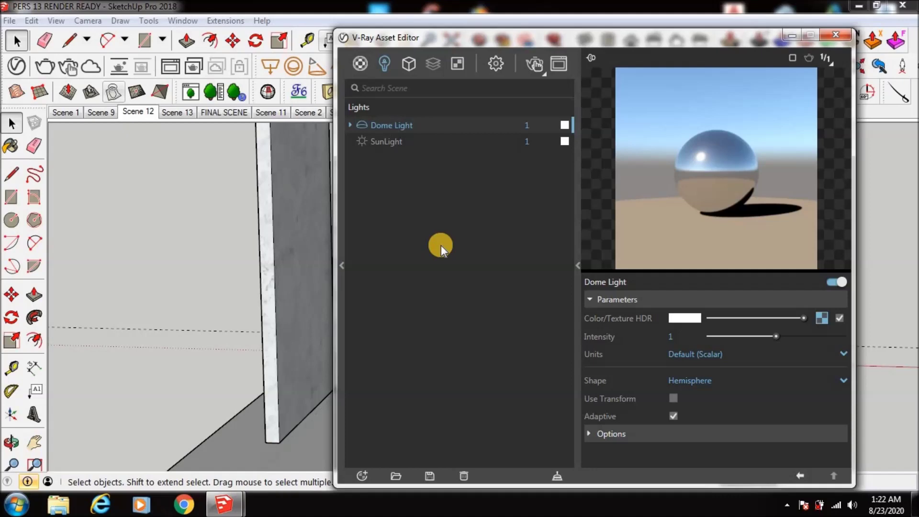
- Load snowy_park_01_2k.hdr from Downloads/PERS MATERIAL as the dome light's texture
{"action": "left_click", "coordinate": [822, 318]}
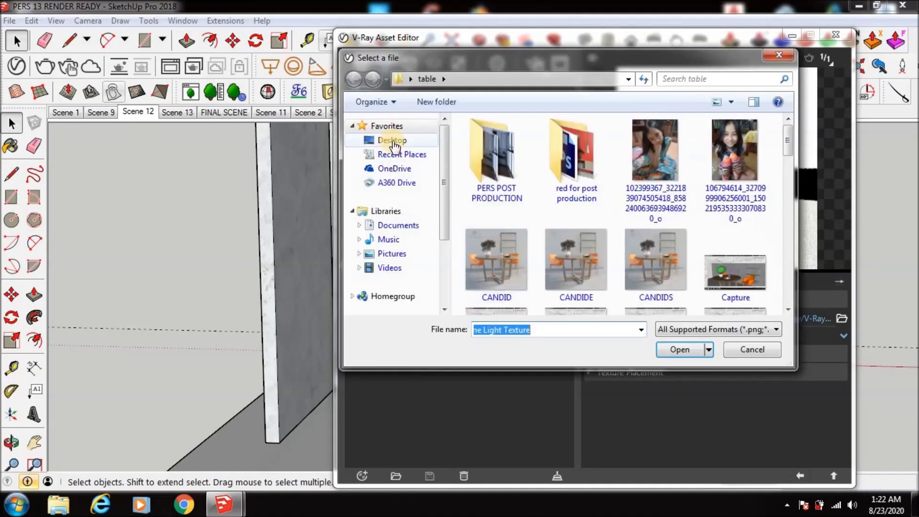
{"action": "left_click", "coordinate": [392, 139]}
{"action": "scroll", "coordinate": [785, 241], "scroll_direction": "down", "scroll_amount": 2}
{"action": "double_click", "coordinate": [493, 205]}
{"action": "double_click", "coordinate": [581, 168]}
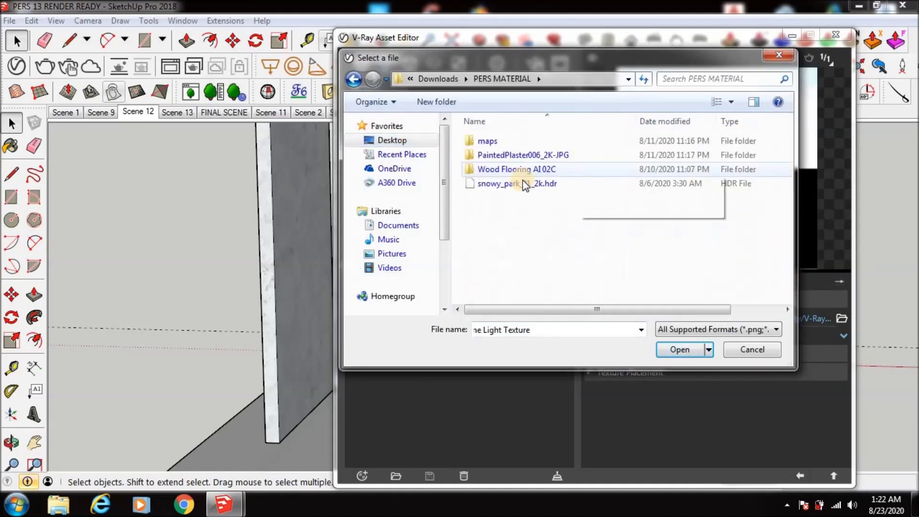
{"action": "double_click", "coordinate": [510, 183]}
{"action": "left_click", "coordinate": [799, 475]}
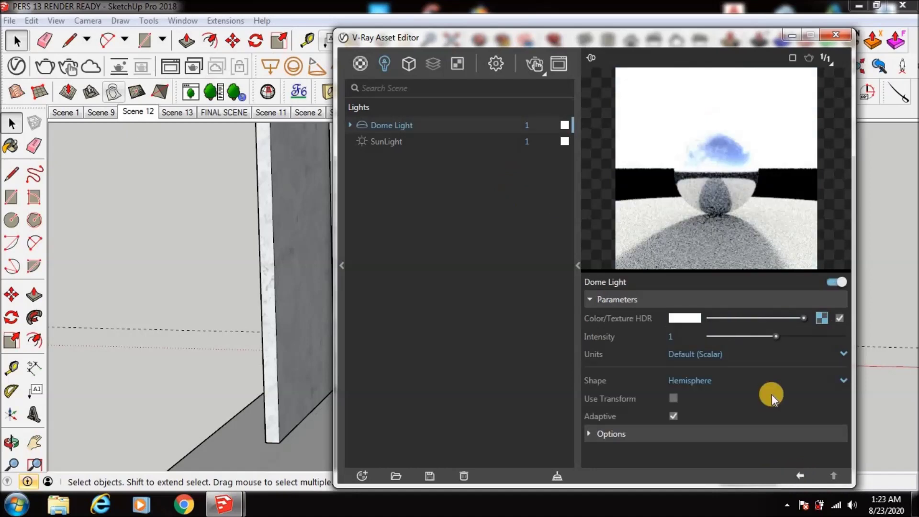
- Set the dome light intensity to 47 and its shape to Sphere
{"action": "left_click", "coordinate": [674, 336]}
{"action": "type", "text": "47"}
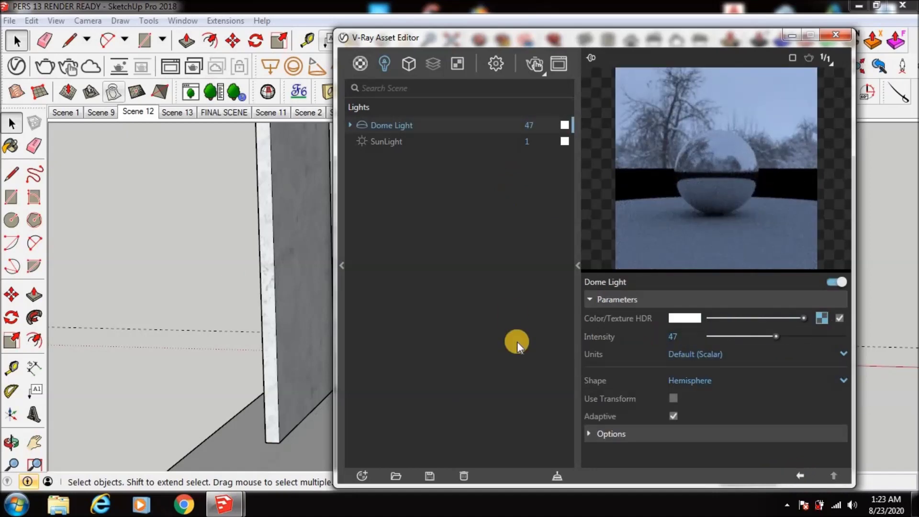
{"action": "left_click", "coordinate": [690, 381]}
{"action": "left_click", "coordinate": [693, 412]}
{"action": "left_click", "coordinate": [606, 433]}
{"action": "scroll", "coordinate": [848, 369], "scroll_direction": "down", "scroll_amount": 3}
{"action": "scroll", "coordinate": [847, 378], "scroll_direction": "down", "scroll_amount": 2}
{"action": "scroll", "coordinate": [774, 398], "scroll_direction": "up", "scroll_amount": 5}
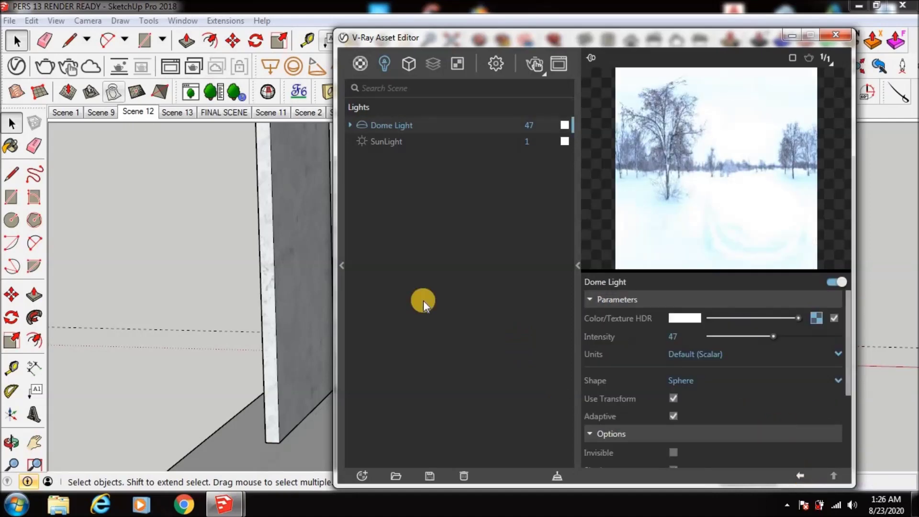
- Interactively render FINAL SCENE under the snowy park dome light, then close the frame buffer
{"action": "left_click", "coordinate": [367, 142]}
{"action": "left_click", "coordinate": [577, 265]}
{"action": "left_click", "coordinate": [170, 111]}
{"action": "left_click", "coordinate": [209, 111]}
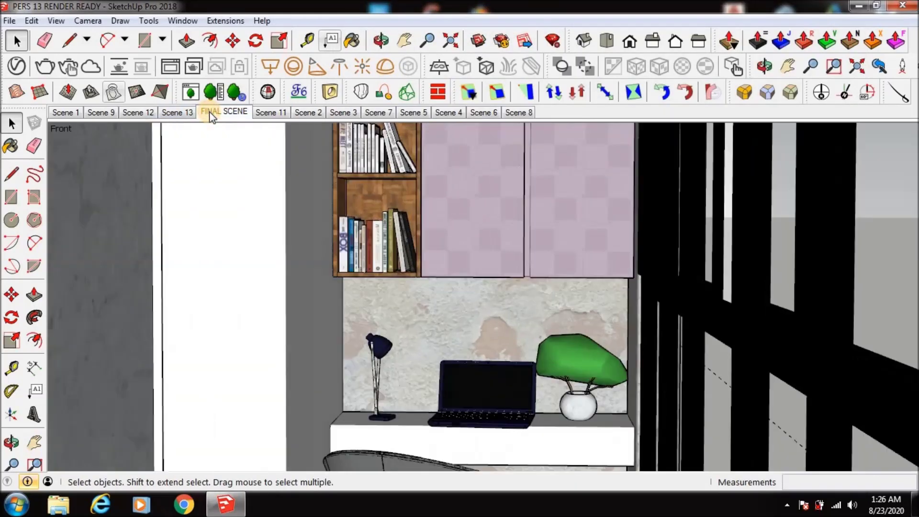
{"action": "left_click", "coordinate": [496, 63]}
{"action": "left_click", "coordinate": [565, 34]}
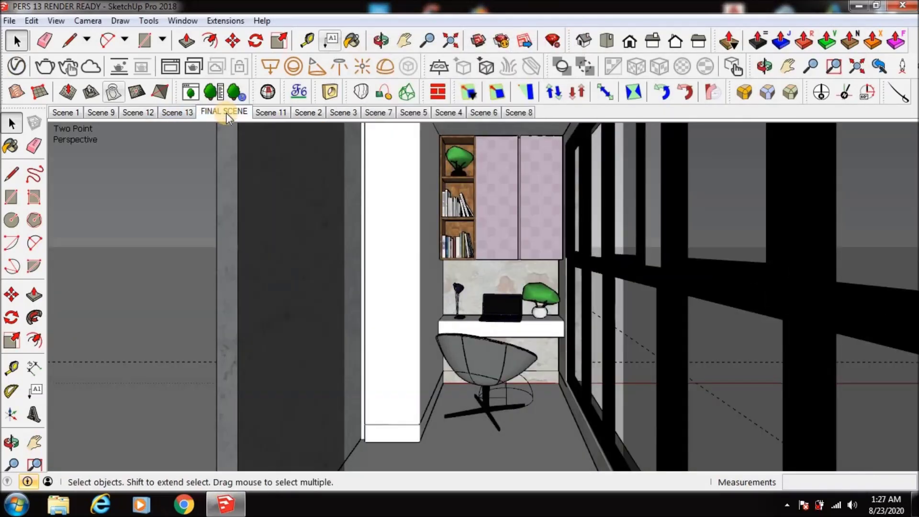
{"action": "left_click", "coordinate": [76, 74]}
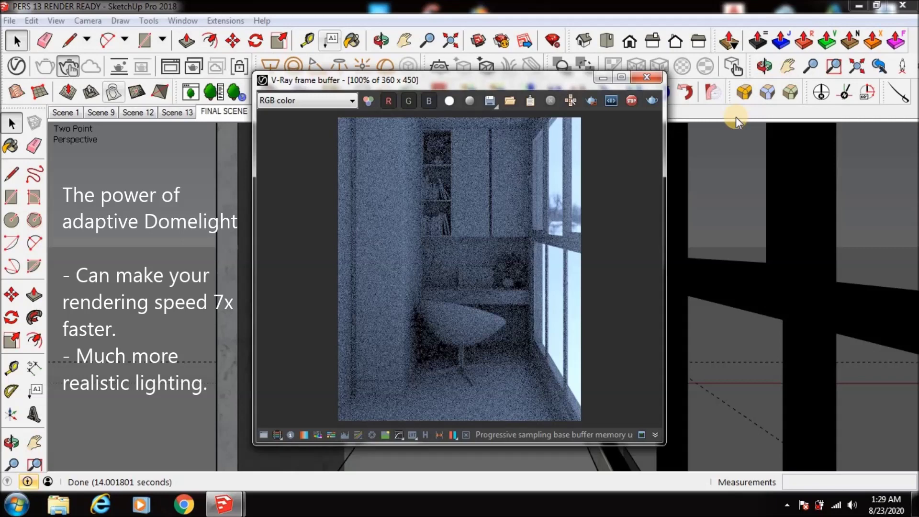
{"action": "left_click", "coordinate": [647, 77]}
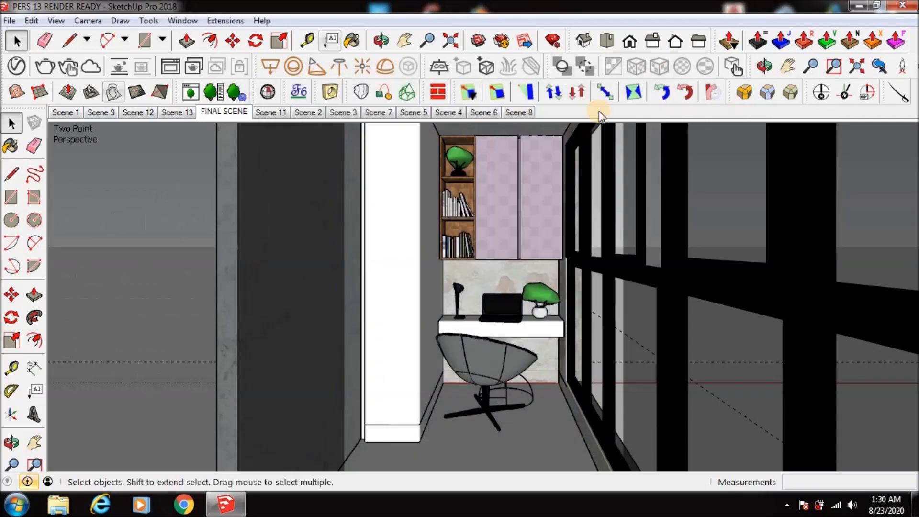
- Start assigning a bitmap to Generic#1's Diffuse, browsing the Downloads folders
{"action": "left_click", "coordinate": [17, 66]}
{"action": "left_click", "coordinate": [342, 173]}
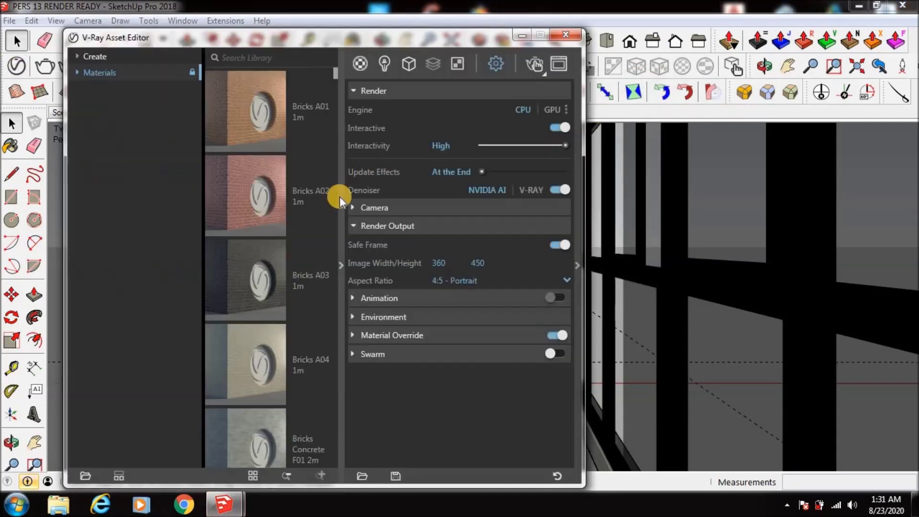
{"action": "left_click", "coordinate": [360, 63]}
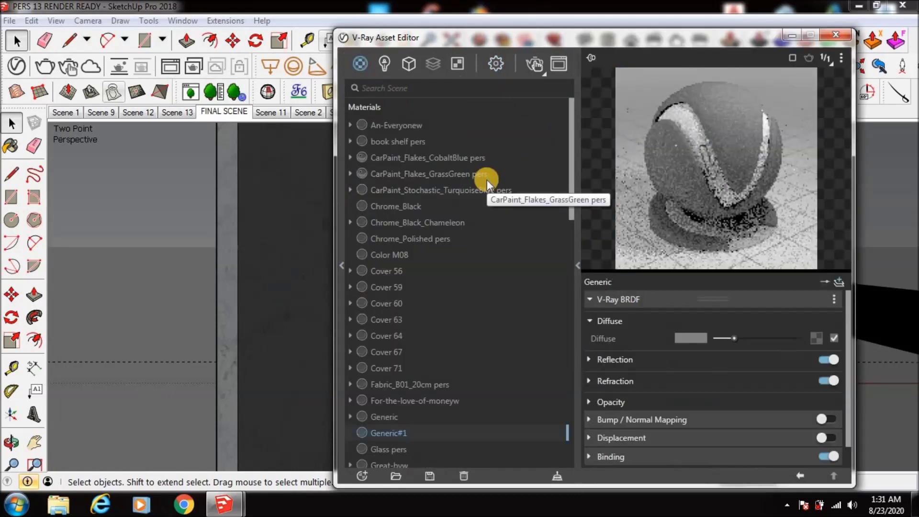
{"action": "left_click", "coordinate": [816, 339]}
{"action": "left_click", "coordinate": [781, 78]}
{"action": "left_click", "coordinate": [390, 140]}
{"action": "left_click_drag", "start_coordinate": [788, 143], "coordinate": [785, 232]}
{"action": "double_click", "coordinate": [514, 208]}
{"action": "scroll", "coordinate": [521, 166], "scroll_direction": "down", "scroll_amount": 3}
{"action": "double_click", "coordinate": [609, 223]}
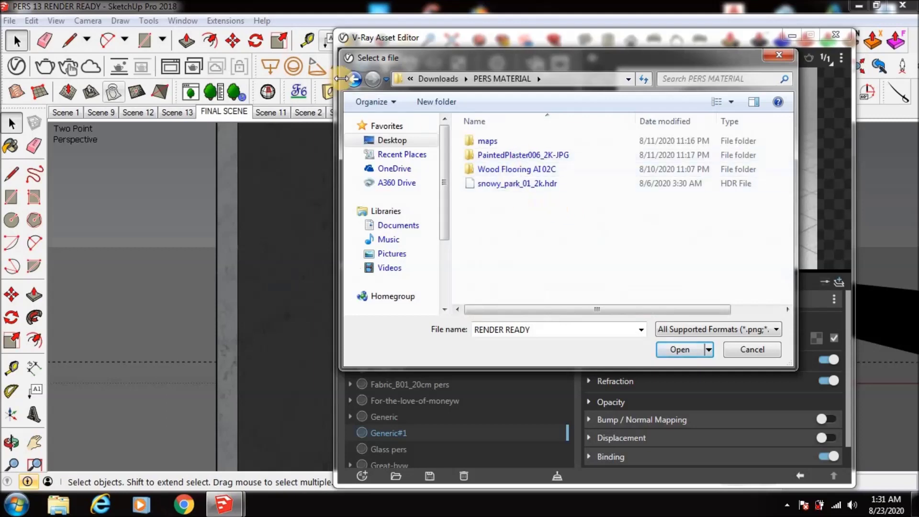
- Load the marble colour texture from Bentong/Materials for Rendering as Generic#1's Diffuse
{"action": "left_click", "coordinate": [354, 78]}
{"action": "left_click", "coordinate": [392, 140]}
{"action": "double_click", "coordinate": [516, 200]}
{"action": "scroll", "coordinate": [750, 192], "scroll_direction": "down", "scroll_amount": 5}
{"action": "double_click", "coordinate": [519, 287]}
{"action": "double_click", "coordinate": [517, 207]}
{"action": "double_click", "coordinate": [581, 205]}
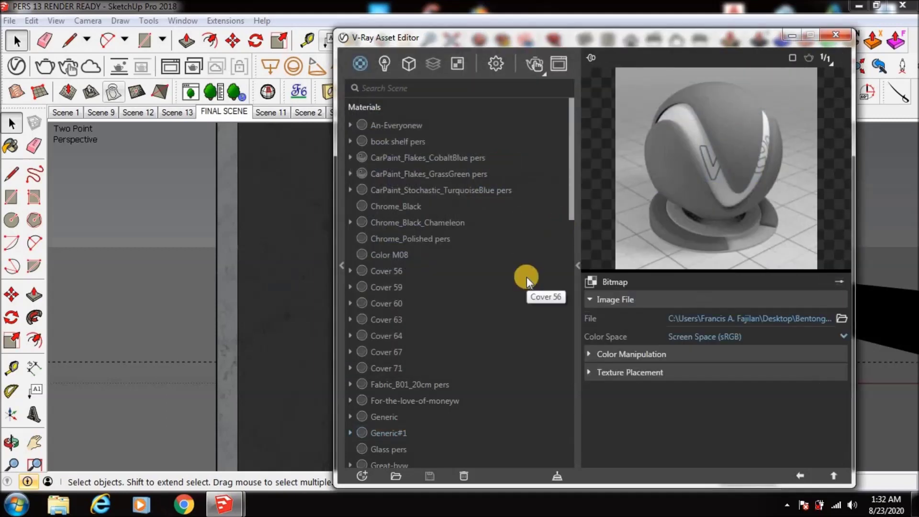
{"action": "left_click", "coordinate": [799, 475]}
- Set white reflection with 0.8 glossiness, mapped by Marble01_rgh in Linear colour space
{"action": "left_click", "coordinate": [590, 359]}
{"action": "left_click", "coordinate": [670, 396]}
{"action": "type", "text": "8"}
{"action": "left_click_drag", "start_coordinate": [716, 377], "coordinate": [794, 376]}
{"action": "left_click", "coordinate": [815, 376]}
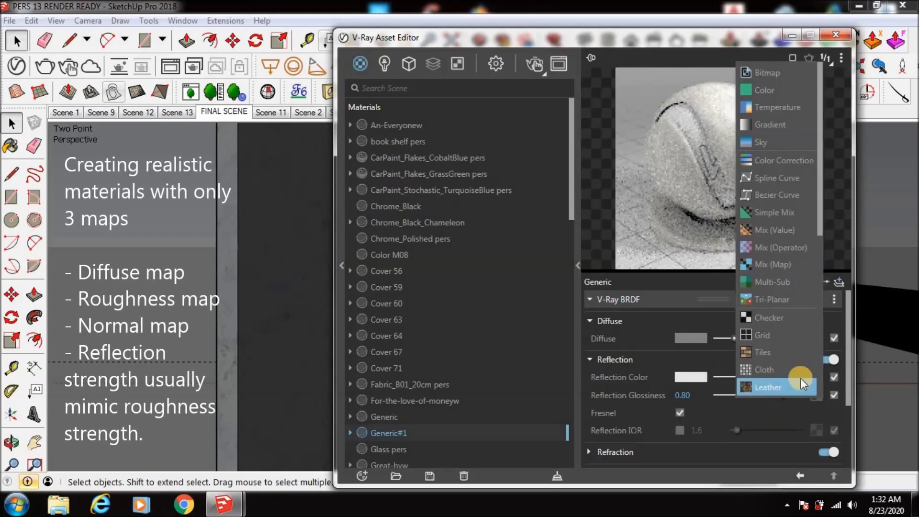
{"action": "left_click", "coordinate": [766, 72]}
{"action": "double_click", "coordinate": [498, 230]}
{"action": "left_click", "coordinate": [747, 336]}
{"action": "left_click", "coordinate": [694, 375]}
{"action": "left_click", "coordinate": [798, 476]}
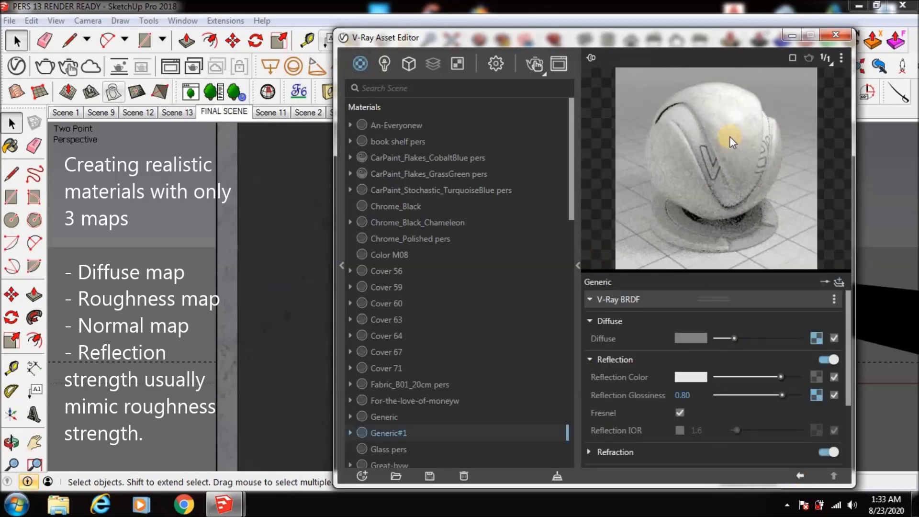
- Enable bump with the Marble01_nrm map in Linear colour space, amount 0.15
{"action": "scroll", "coordinate": [830, 315], "scroll_direction": "down", "scroll_amount": 5}
{"action": "left_click", "coordinate": [831, 395]}
{"action": "left_click", "coordinate": [832, 414]}
{"action": "left_click", "coordinate": [806, 366]}
{"action": "double_click", "coordinate": [744, 150]}
{"action": "left_click", "coordinate": [694, 336]}
{"action": "left_click", "coordinate": [694, 369]}
{"action": "left_click", "coordinate": [799, 475]}
{"action": "left_click", "coordinate": [670, 432]}
{"action": "type", "text": "0.15"}
{"action": "key", "text": "Return"}
{"action": "scroll", "coordinate": [847, 410], "scroll_direction": "up", "scroll_amount": 5}
{"action": "left_click", "coordinate": [578, 230]}
{"action": "left_click", "coordinate": [571, 39]}
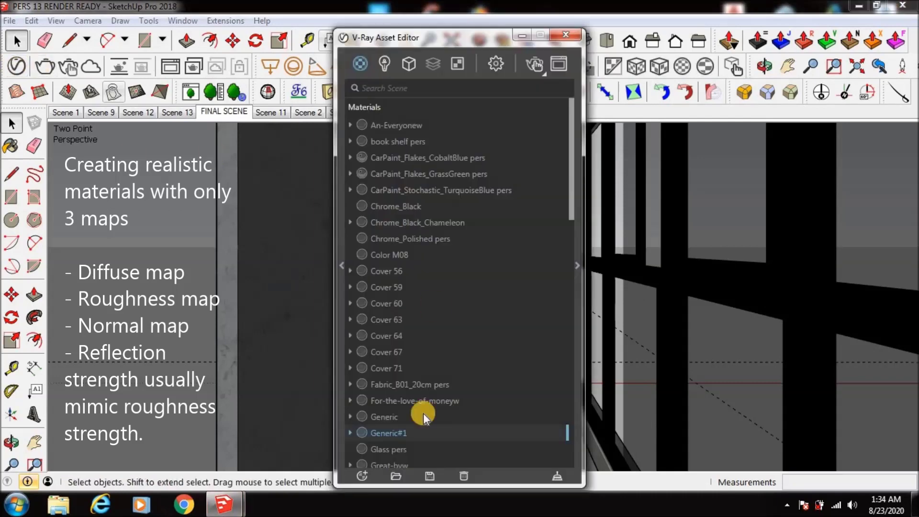
- Apply the Generic#1 marble material to the selected column
{"action": "left_click_drag", "start_coordinate": [438, 38], "coordinate": [554, 19]}
{"action": "right_click", "coordinate": [530, 415]}
{"action": "left_click", "coordinate": [558, 301]}
{"action": "left_click", "coordinate": [683, 16]}
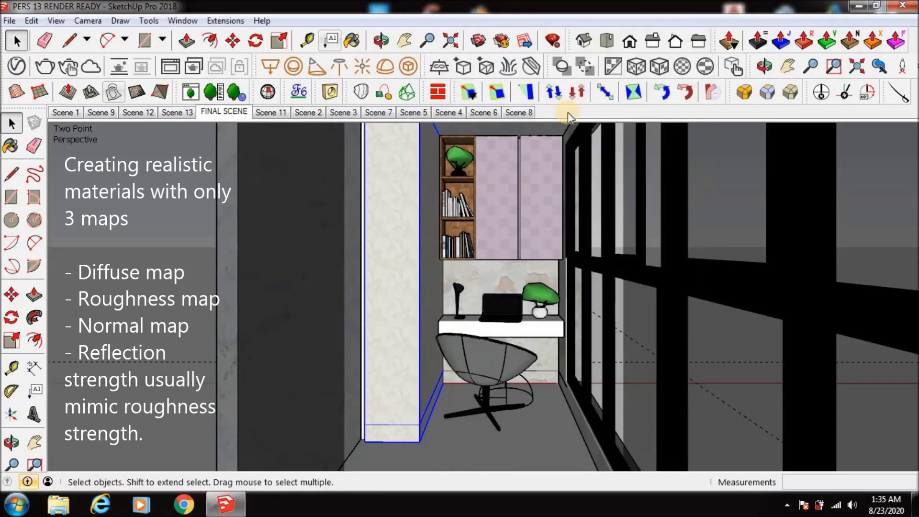
- Set Generic#1's texture size to 1.50m in the Materials tray Edit tab
{"action": "key", "text": "b"}
{"action": "key", "text": "space"}
{"action": "left_click", "coordinate": [768, 249]}
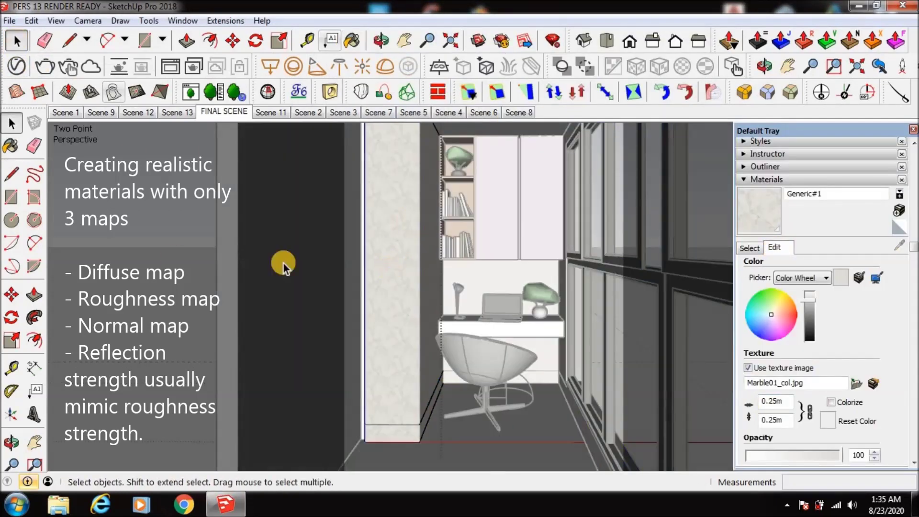
{"action": "type", "text": "1.50m"}
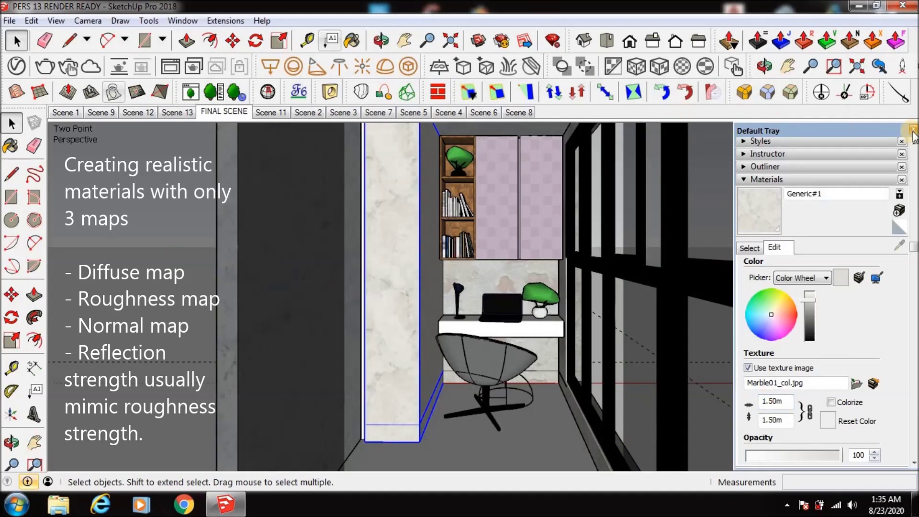
{"action": "left_click", "coordinate": [913, 130]}
{"action": "left_click", "coordinate": [185, 236]}
{"action": "left_click", "coordinate": [16, 66]}
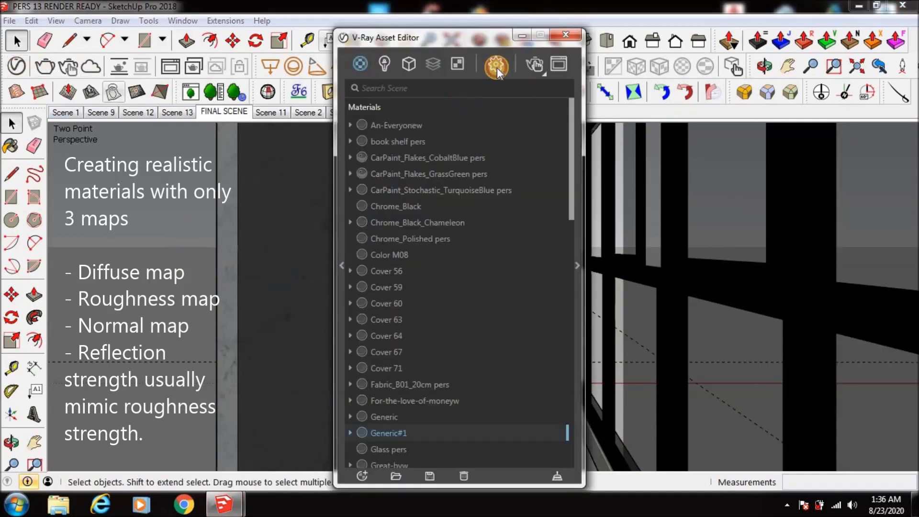
- Render the column region (about 18 seconds), dismiss the frame buffer, and reopen the Asset Editor
{"action": "left_click", "coordinate": [172, 70]}
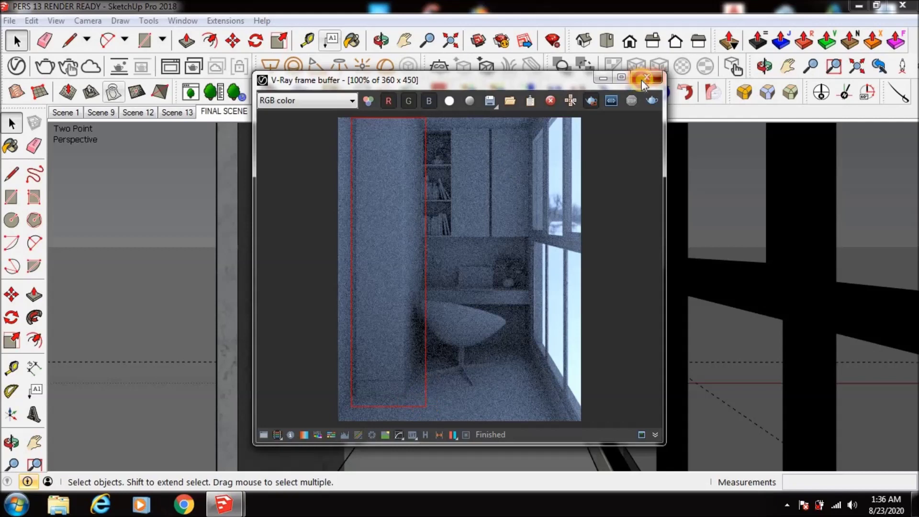
{"action": "left_click", "coordinate": [646, 77]}
{"action": "left_click", "coordinate": [171, 70]}
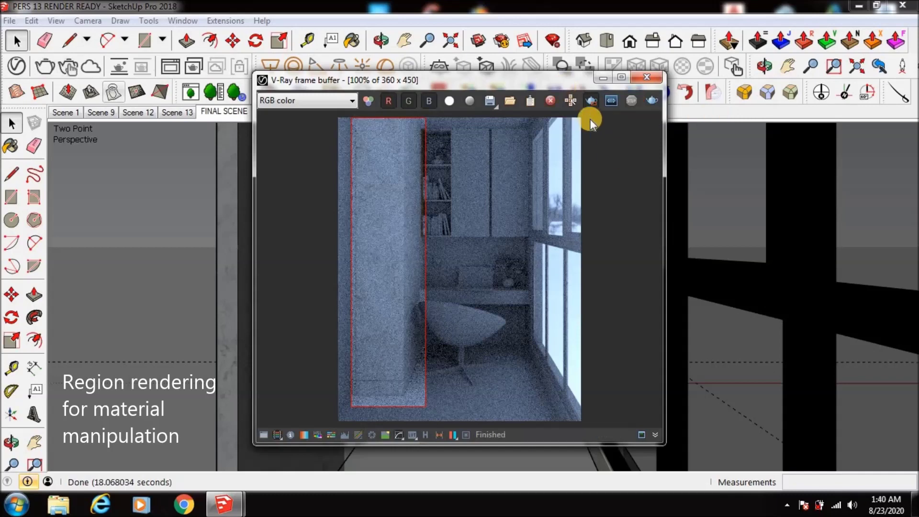
{"action": "left_click", "coordinate": [646, 77]}
{"action": "left_click", "coordinate": [17, 69]}
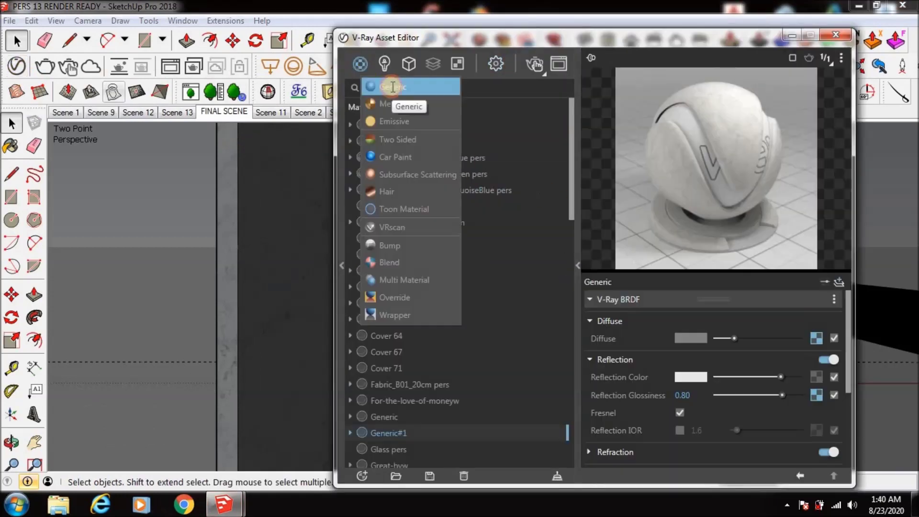
- Create Generic#2 with the Wood Flooring COLOR image as its Diffuse
{"action": "left_click", "coordinate": [817, 338]}
{"action": "left_click", "coordinate": [776, 77]}
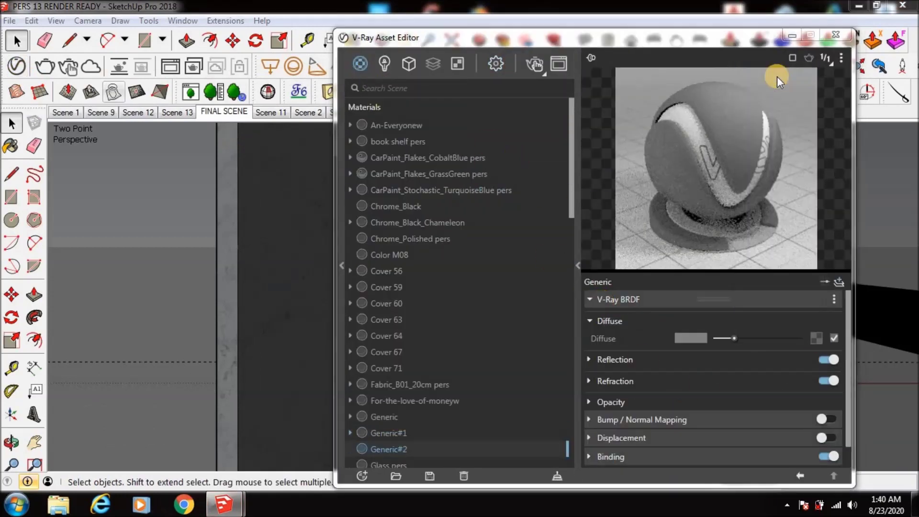
{"action": "double_click", "coordinate": [550, 225]}
{"action": "double_click", "coordinate": [460, 105]}
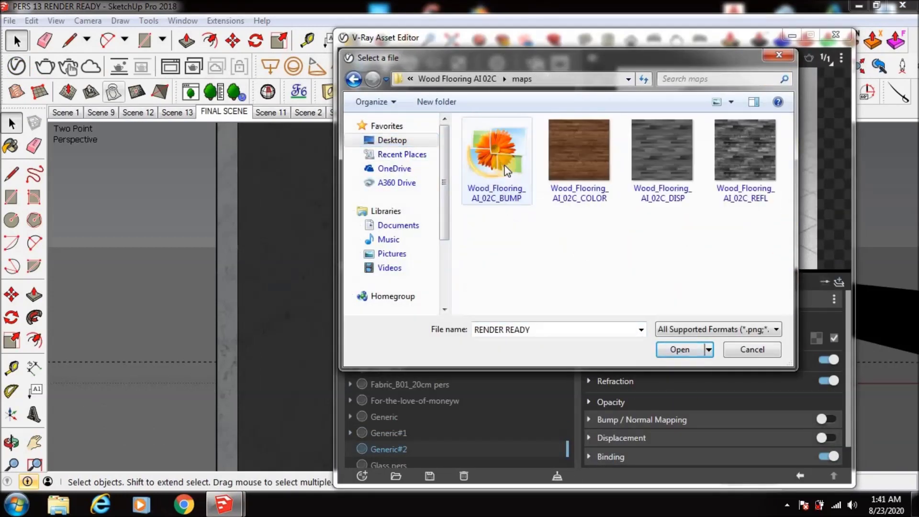
{"action": "double_click", "coordinate": [592, 153]}
{"action": "left_click", "coordinate": [799, 476]}
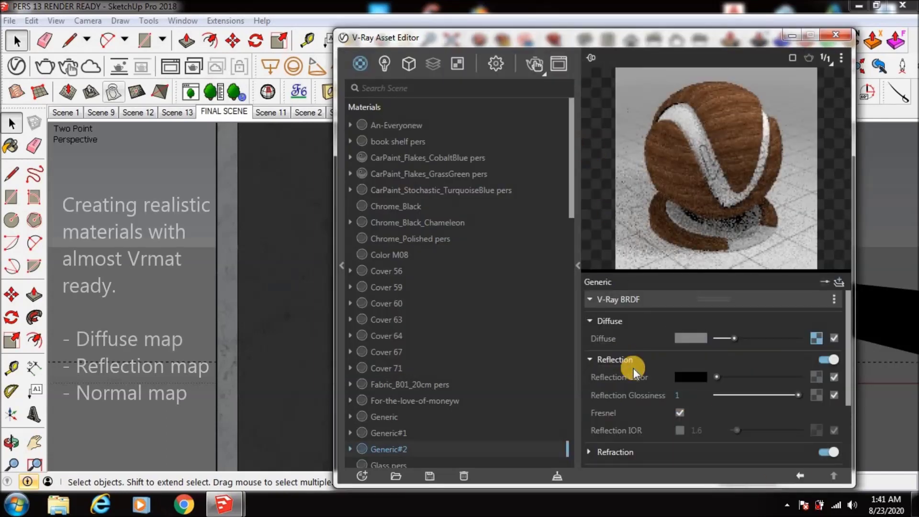
- Load the wood reflection map into Generic#2's Reflection Glossiness
{"action": "left_click", "coordinate": [815, 394]}
{"action": "left_click", "coordinate": [765, 78]}
{"action": "double_click", "coordinate": [671, 157]}
{"action": "left_click", "coordinate": [800, 475]}
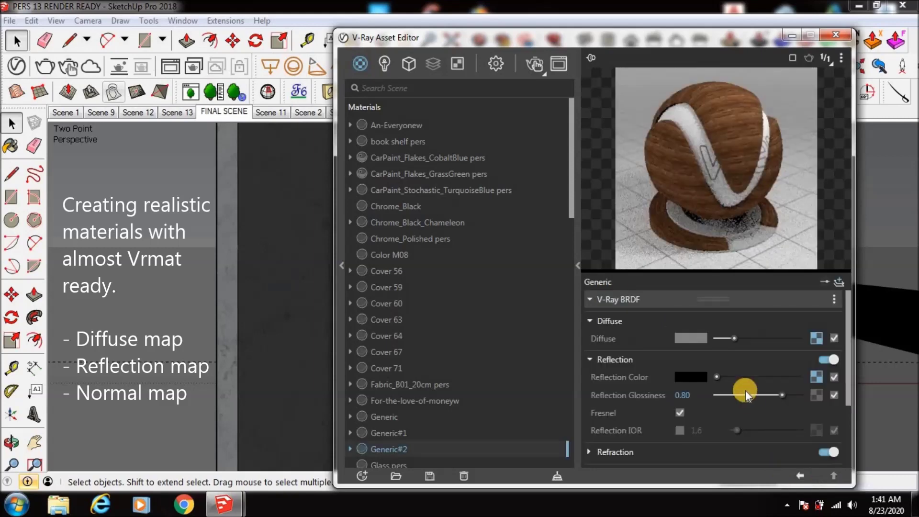
- Enable bump on Generic#2 and load the wood BUMP image
{"action": "scroll", "coordinate": [750, 347], "scroll_direction": "down", "scroll_amount": 3}
{"action": "left_click", "coordinate": [829, 397]}
{"action": "left_click", "coordinate": [832, 415]}
{"action": "left_click", "coordinate": [789, 76]}
{"action": "double_click", "coordinate": [495, 147]}
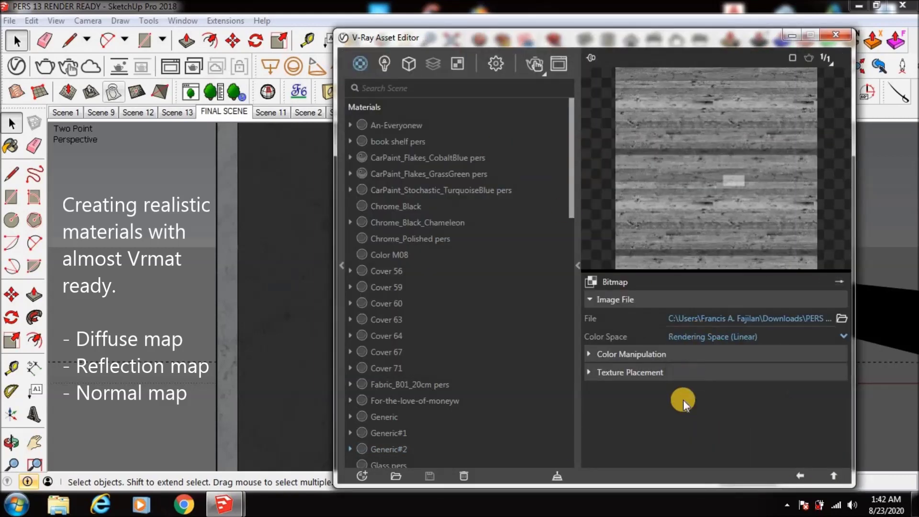
{"action": "left_click", "coordinate": [799, 475]}
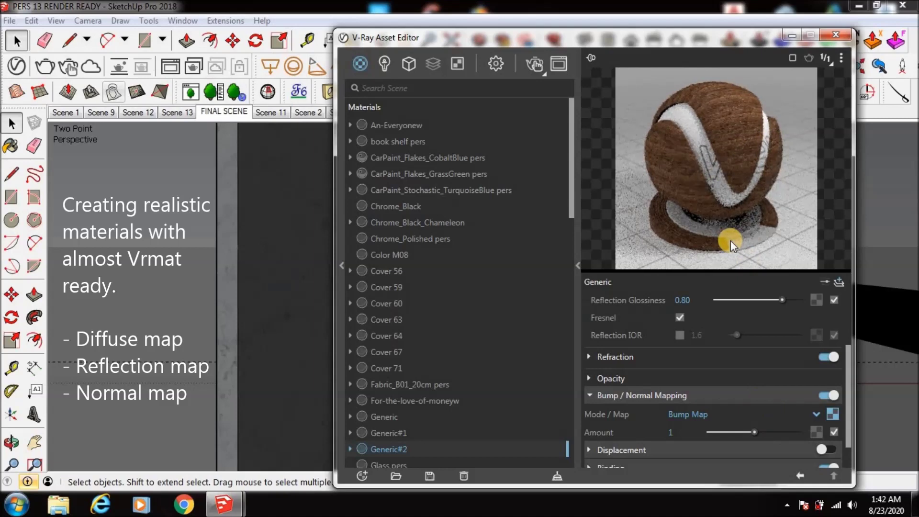
{"action": "left_click_drag", "start_coordinate": [849, 366], "coordinate": [850, 306]}
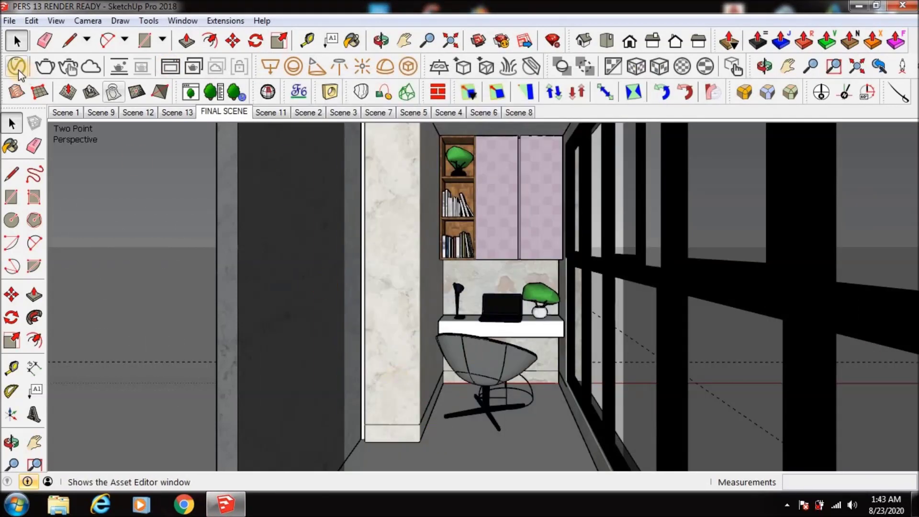
- Paint the floor with Generic#2 wood at a wider texture scale, then region-render the floor
{"action": "left_click", "coordinate": [17, 67]}
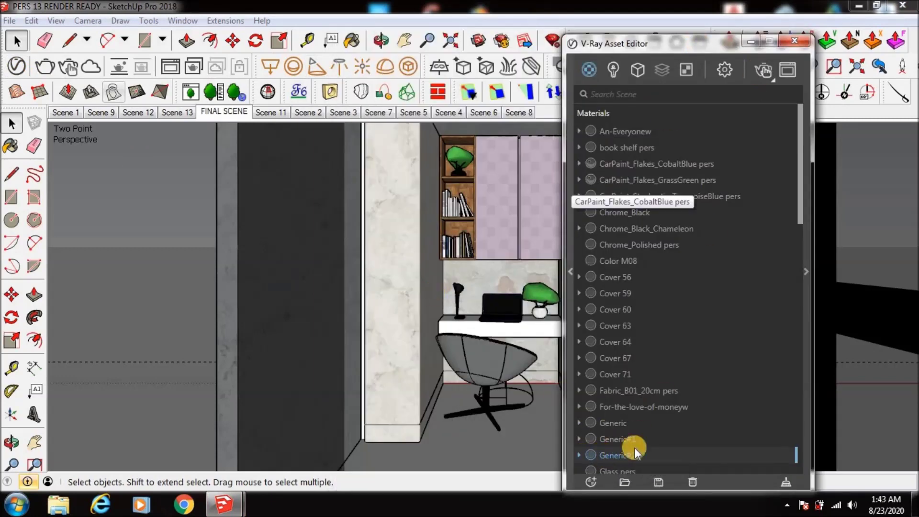
{"action": "left_click_drag", "start_coordinate": [687, 51], "coordinate": [568, 50]}
{"action": "right_click", "coordinate": [520, 450]}
{"action": "left_click", "coordinate": [550, 369]}
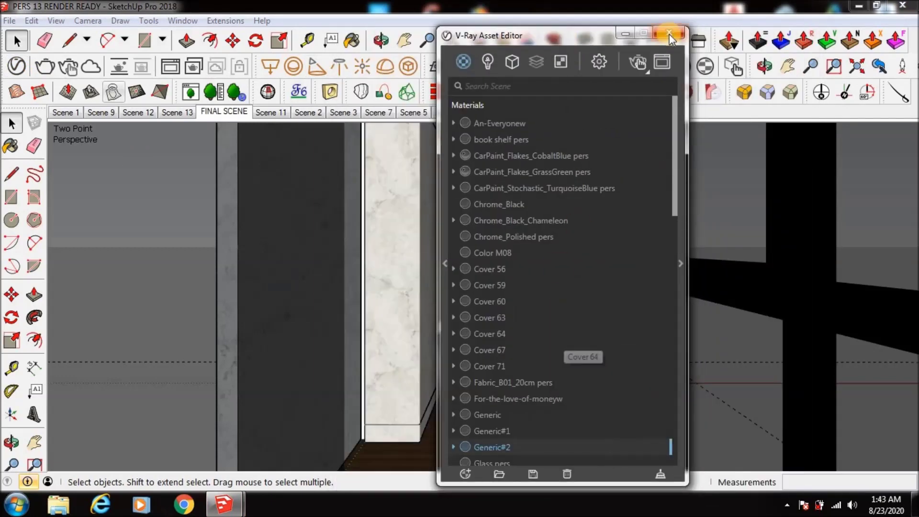
{"action": "left_click", "coordinate": [675, 41]}
{"action": "left_click", "coordinate": [352, 41]}
{"action": "key", "text": "space"}
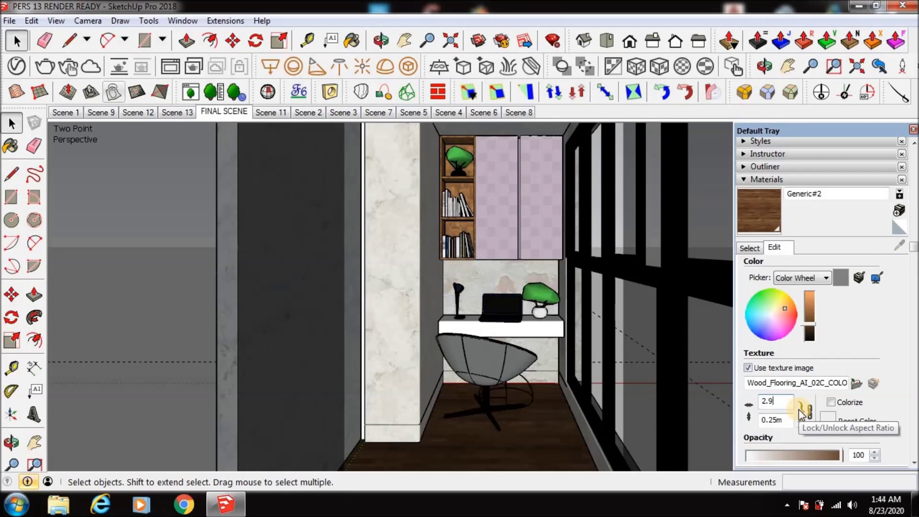
{"action": "left_click", "coordinate": [913, 129]}
{"action": "left_click", "coordinate": [191, 67]}
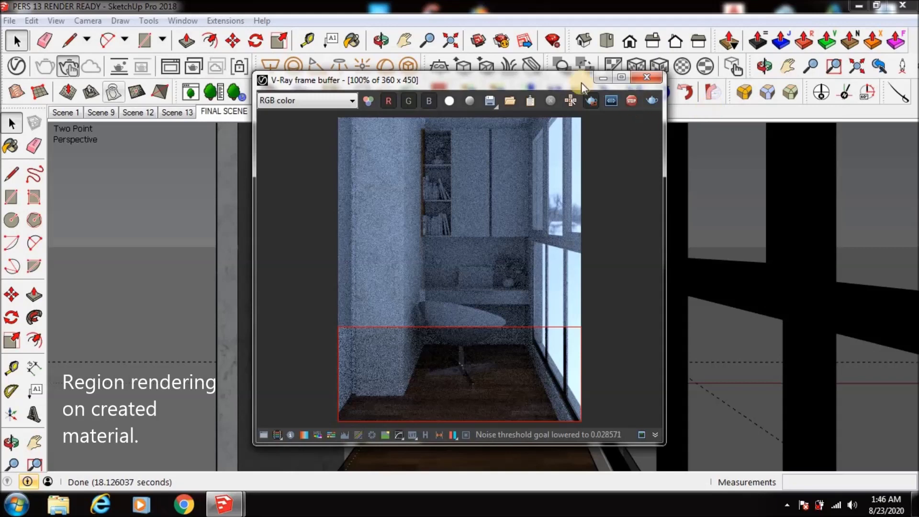
- Create a new Generic material with the Marble13 colour image as its diffuse texture
{"action": "left_click", "coordinate": [487, 136]}
{"action": "left_click", "coordinate": [268, 91]}
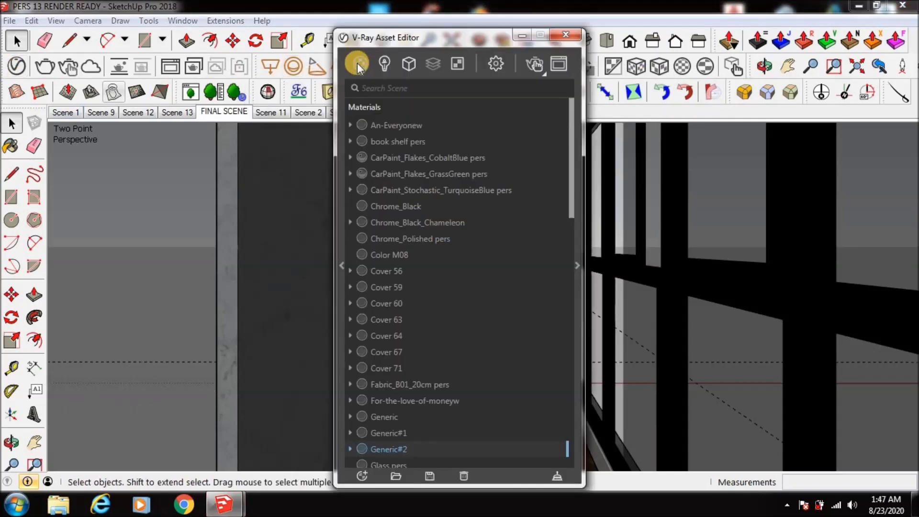
{"action": "left_click", "coordinate": [730, 338]}
{"action": "left_click", "coordinate": [776, 72]}
{"action": "left_click", "coordinate": [392, 140]}
{"action": "double_click", "coordinate": [457, 201]}
{"action": "scroll", "coordinate": [517, 211], "scroll_direction": "down", "scroll_amount": 5}
{"action": "double_click", "coordinate": [518, 201]}
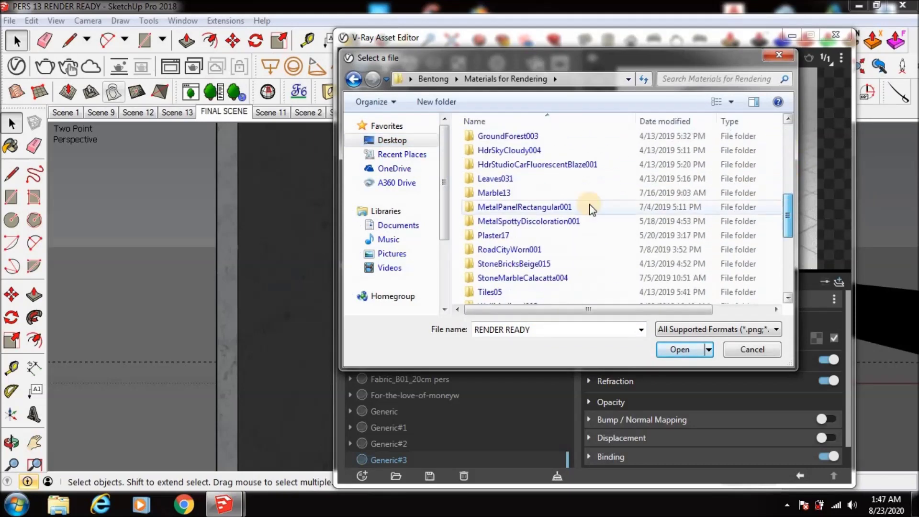
{"action": "double_click", "coordinate": [498, 131]}
{"action": "double_click", "coordinate": [497, 154]}
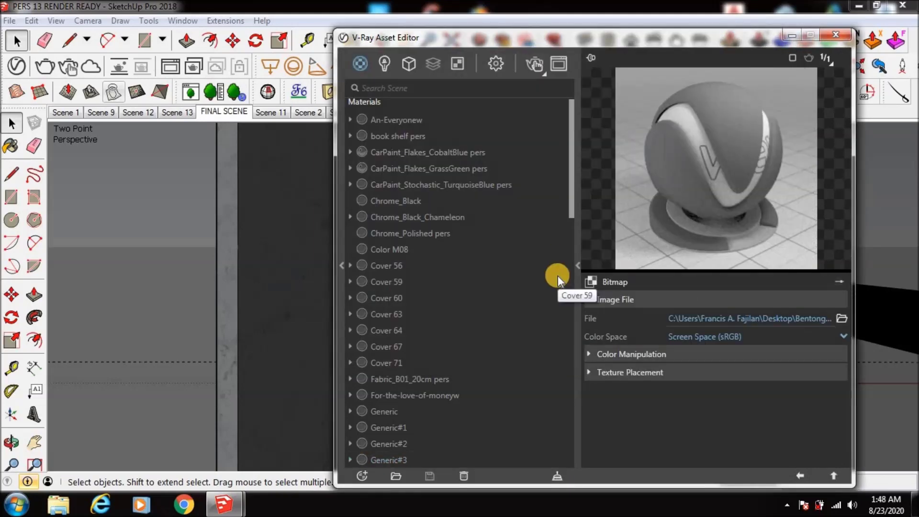
- Raise the marble material's reflection colour to near white
{"action": "left_click", "coordinate": [799, 475]}
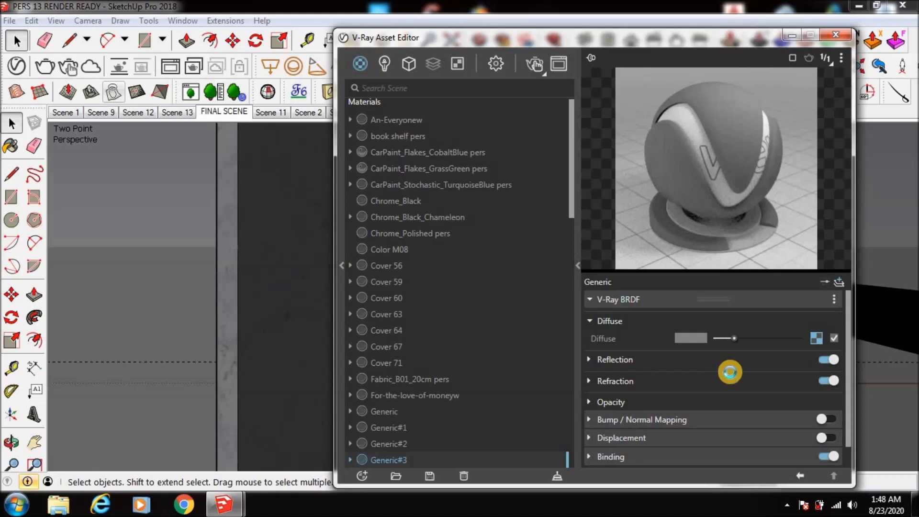
{"action": "left_click", "coordinate": [620, 360]}
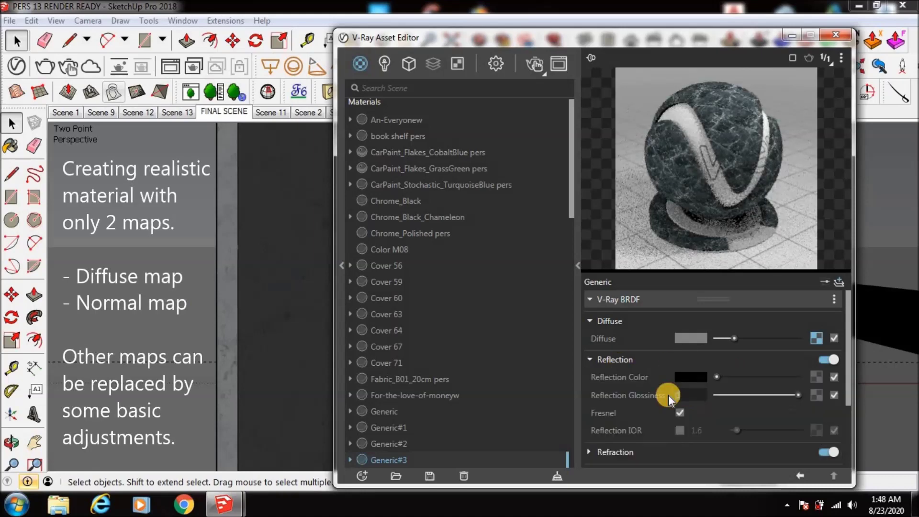
{"action": "left_click_drag", "start_coordinate": [717, 376], "coordinate": [781, 373]}
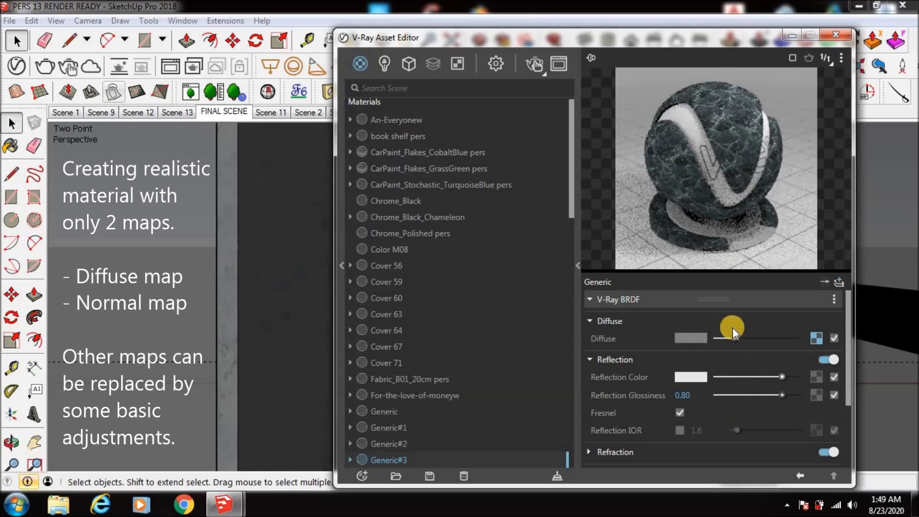
{"action": "left_click_drag", "start_coordinate": [845, 303], "coordinate": [845, 368]}
- Enable bump using the Marble13 normal map in Rendering Space (Linear)
{"action": "left_click", "coordinate": [832, 362]}
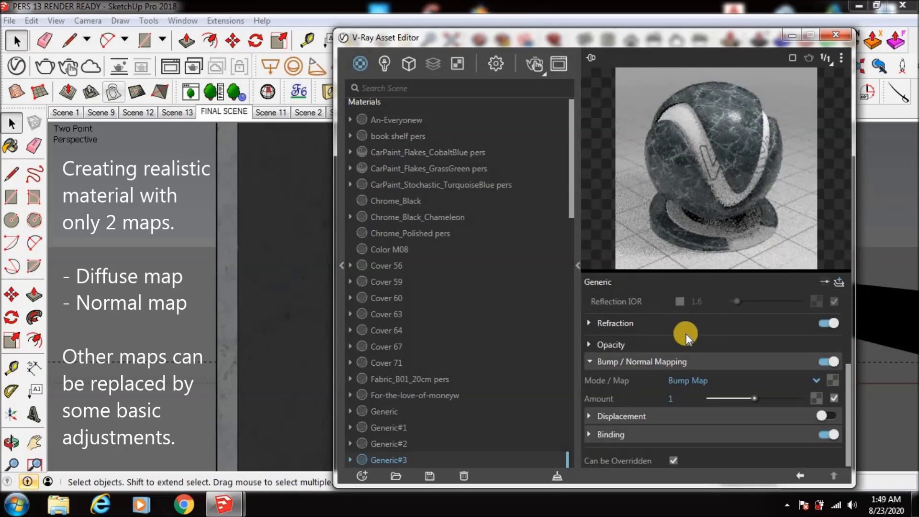
{"action": "left_click", "coordinate": [833, 380]}
{"action": "left_click", "coordinate": [794, 78]}
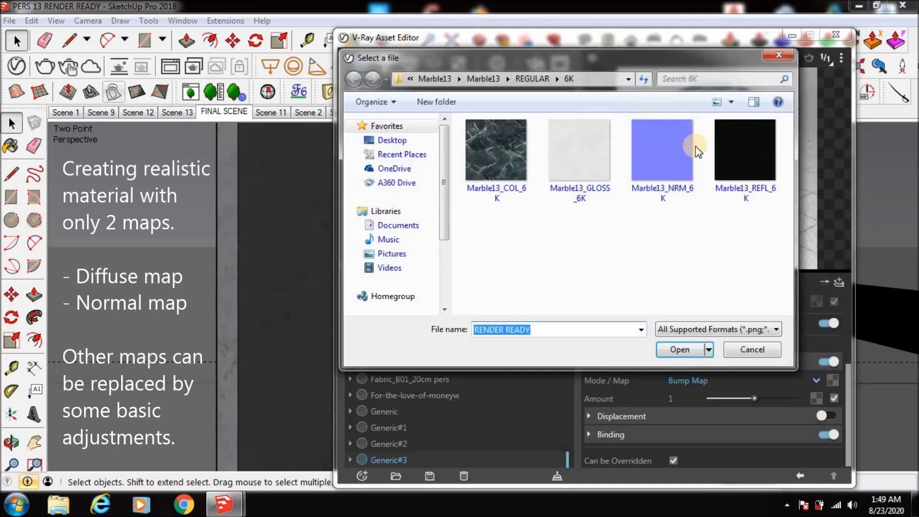
{"action": "left_click", "coordinate": [679, 349]}
{"action": "left_click", "coordinate": [703, 336]}
{"action": "left_click", "coordinate": [689, 371]}
{"action": "left_click", "coordinate": [798, 475]}
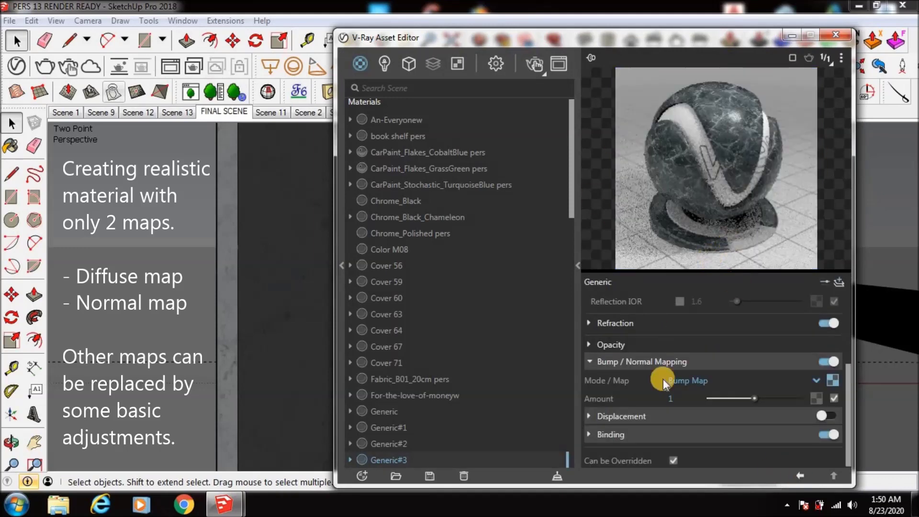
- Set the marble bump amount to 0.1 and close the material editor
{"action": "left_click", "coordinate": [670, 398]}
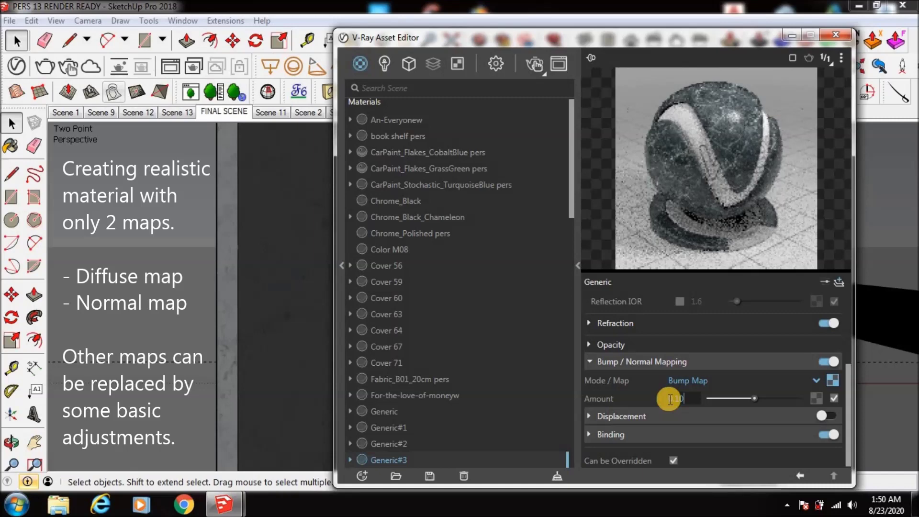
{"action": "type", "text": "0.1"}
{"action": "key", "text": "Return"}
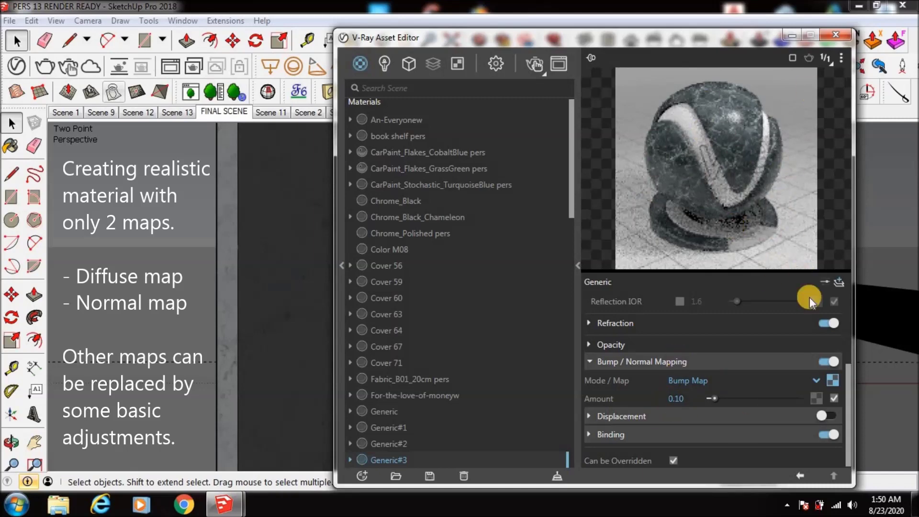
{"action": "scroll", "coordinate": [840, 379], "scroll_direction": "up", "scroll_amount": 2}
{"action": "left_click", "coordinate": [577, 265]}
{"action": "left_click", "coordinate": [565, 36]}
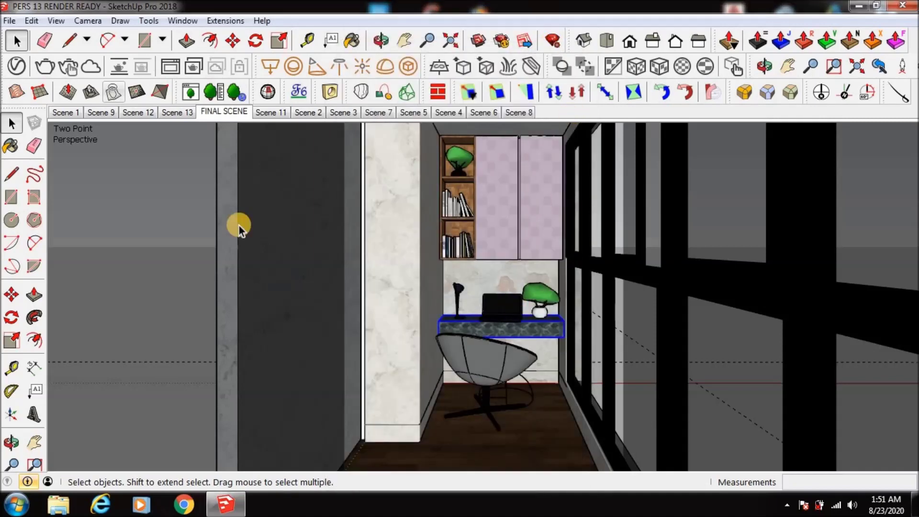
- Set the Generic#3 marble texture width to 1.50m in the Materials tray
{"action": "key", "text": "b"}
{"action": "key", "text": "space"}
{"action": "double_click", "coordinate": [775, 401]}
{"action": "type", "text": "1.50m"}
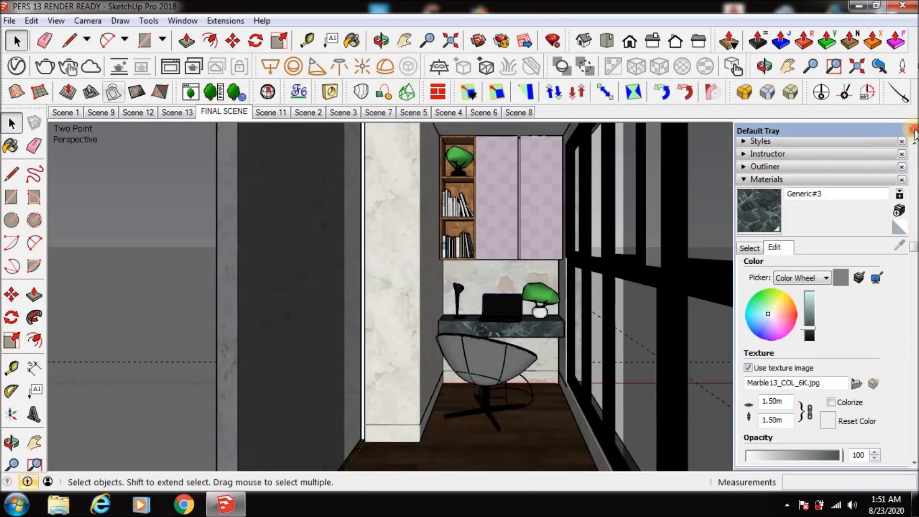
{"action": "left_click", "coordinate": [913, 130]}
- Draw a render region over the desk and start an Interactive render
{"action": "left_click", "coordinate": [501, 41]}
{"action": "left_click_drag", "start_coordinate": [409, 276], "coordinate": [544, 312]}
{"action": "left_click", "coordinate": [68, 66]}
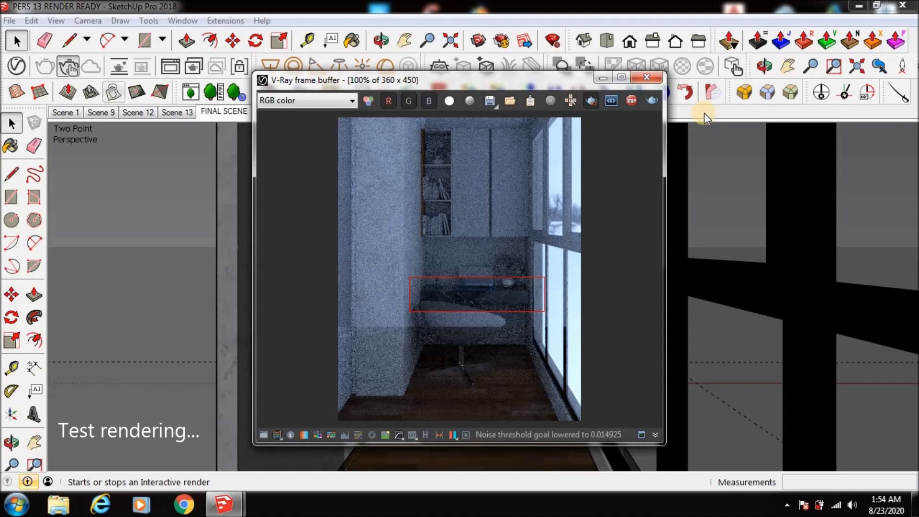
- Stop the interactive render and restart Interactive render for the full view
{"action": "left_click", "coordinate": [591, 100]}
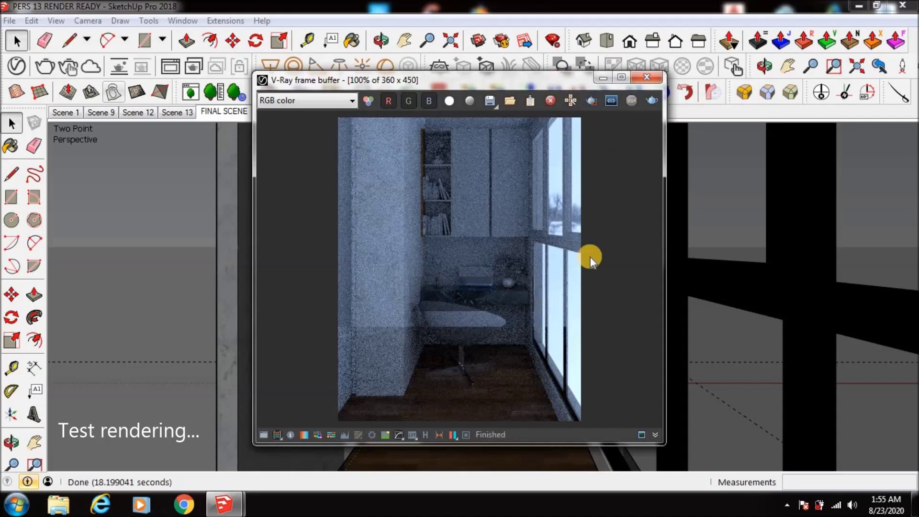
{"action": "left_click", "coordinate": [70, 71]}
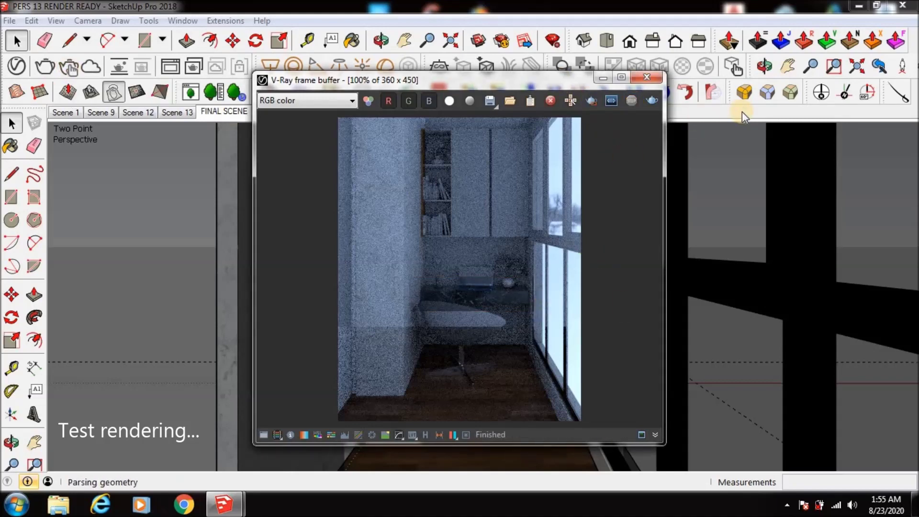